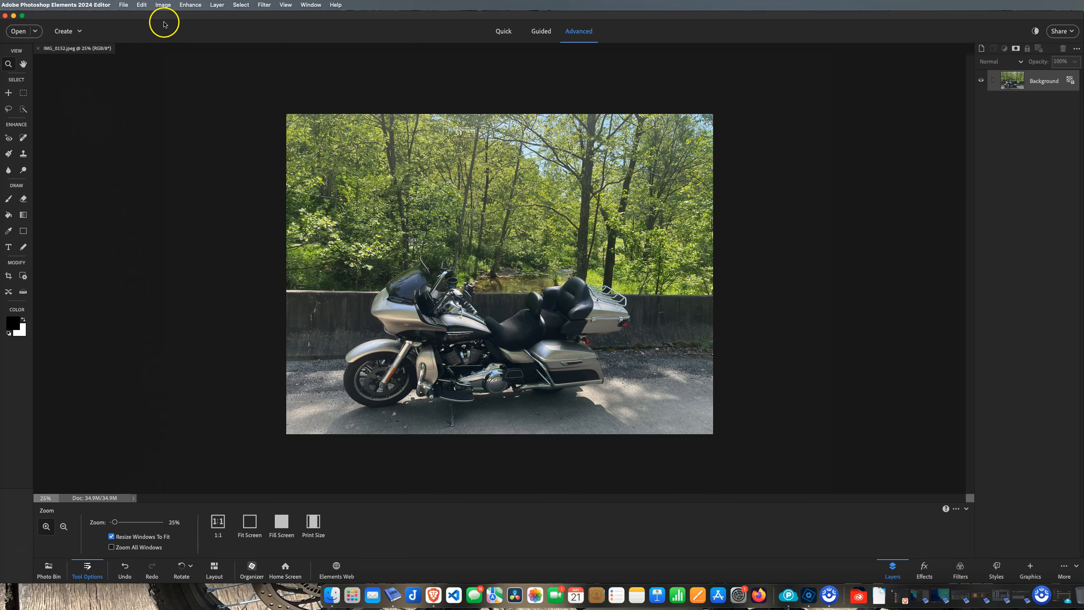
- Enlarge the photo's canvas to 60 inches wide by 46 inches high, extending it evenly with the white background color
left_click(165, 6)
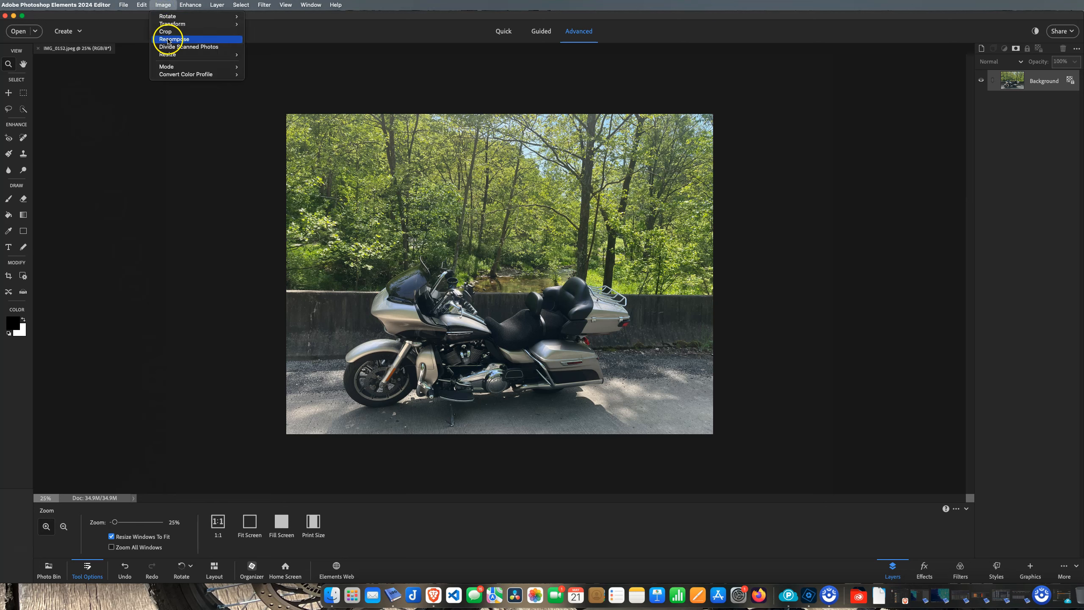
mouse_move(172, 56)
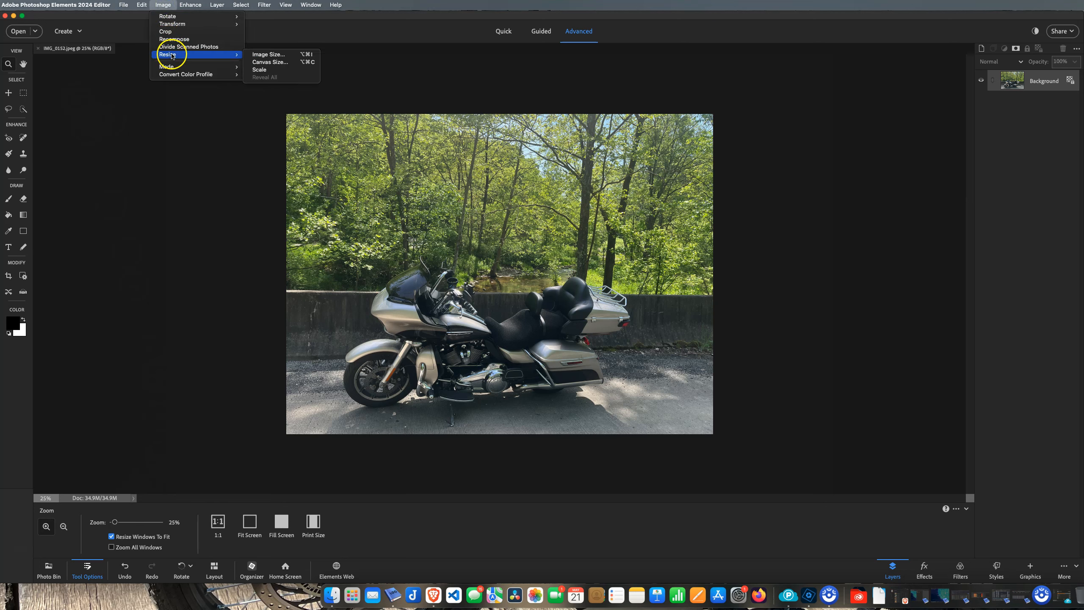
left_click(267, 62)
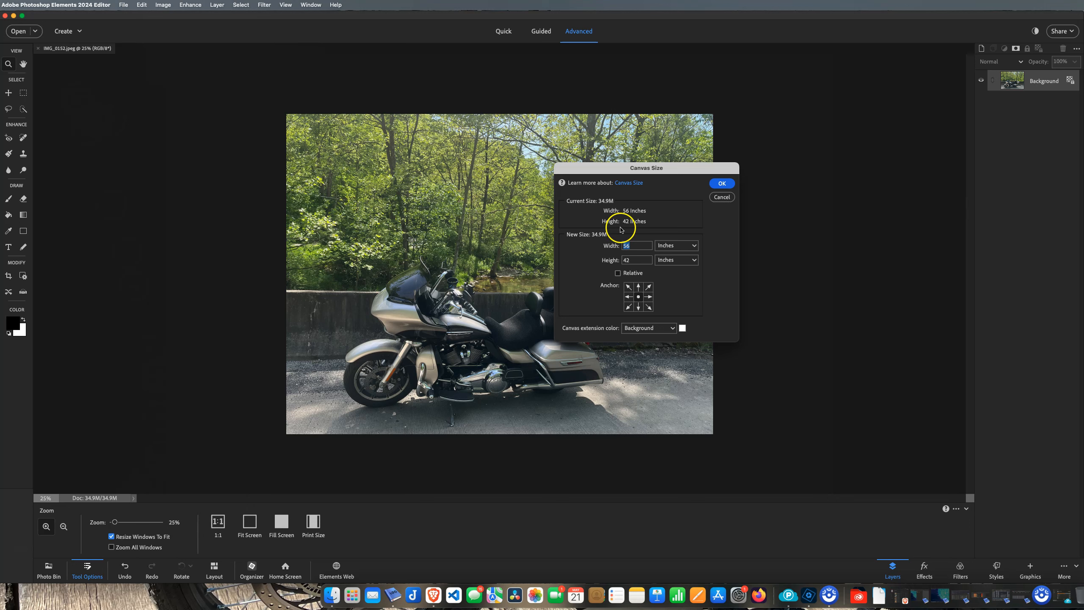
left_click(633, 245)
left_click_drag(634, 246, 598, 255)
type("60")
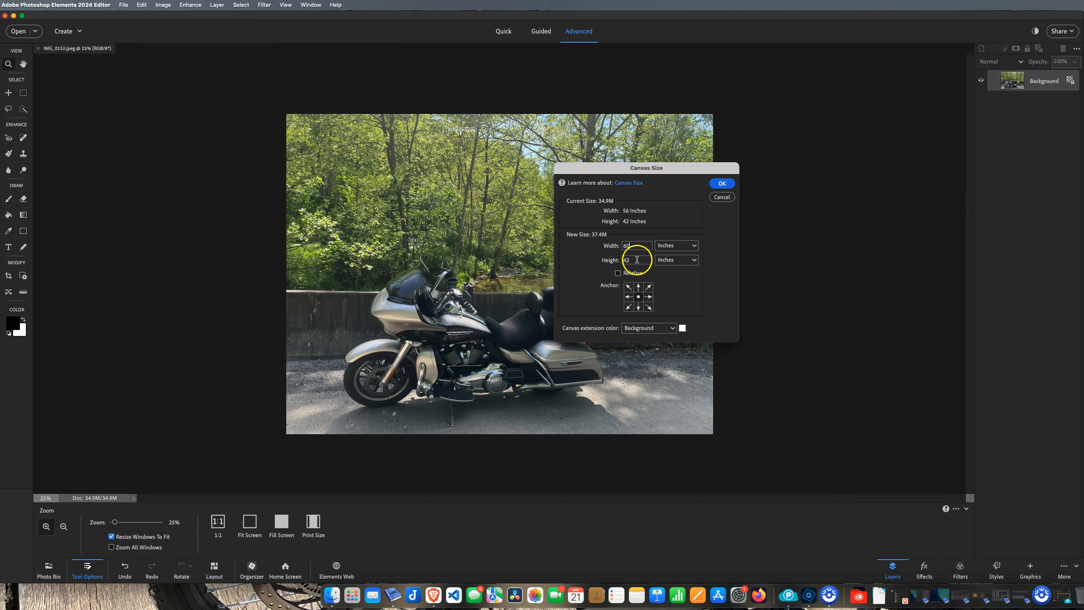
left_click(610, 259)
type("46")
left_click(720, 184)
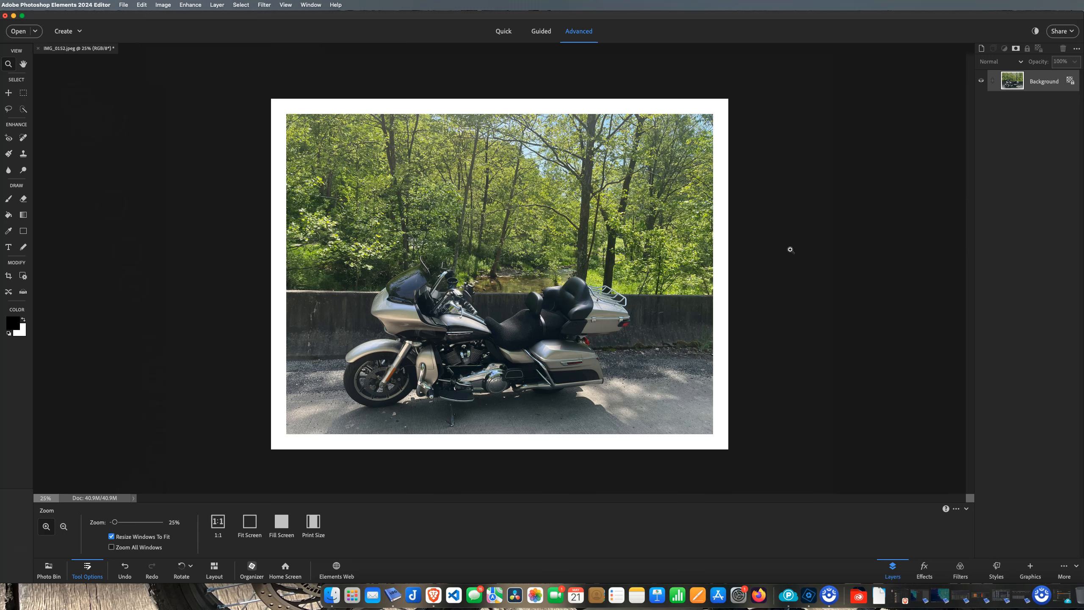
- Add a horizontal text layer reading "HARLEY DAVIDSON" over the trees in the upper part of the photo
left_click(8, 247)
left_click(406, 154)
type("HARLEY DAVIDSON")
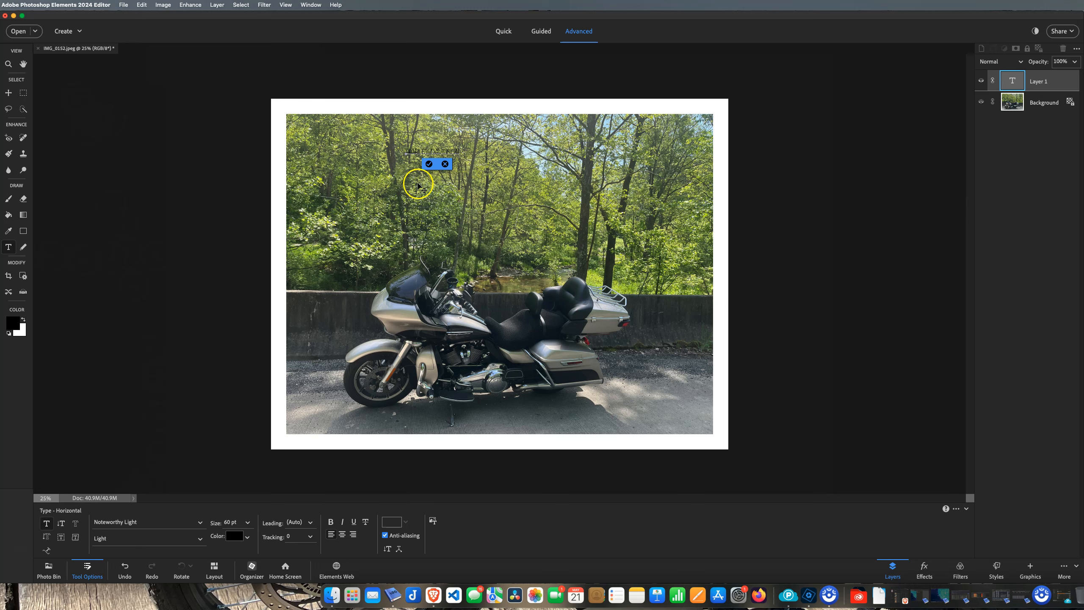
left_click(428, 165)
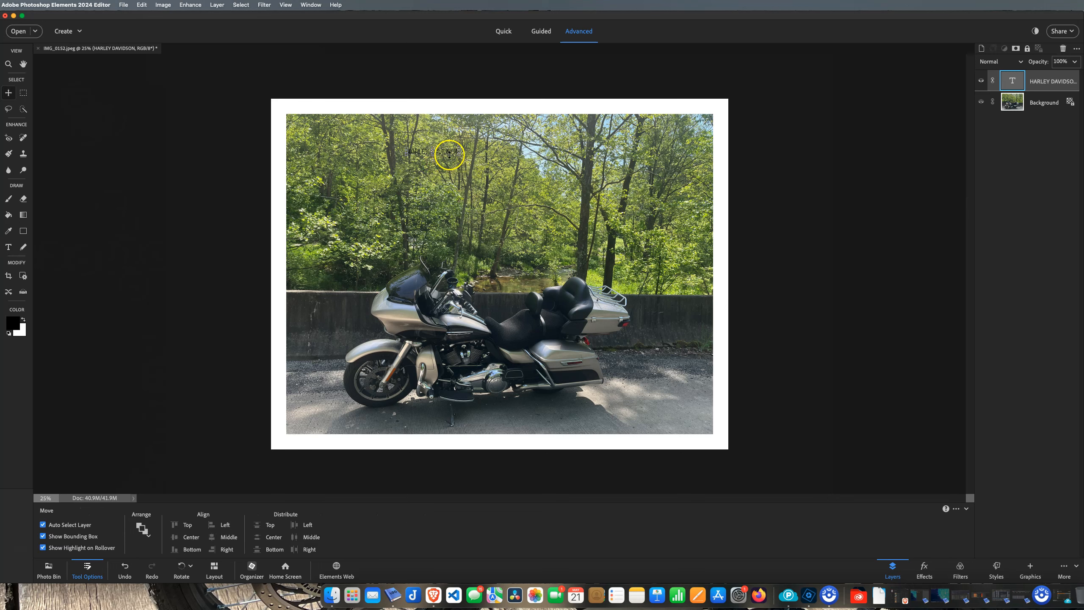
- Scale the "HARLEY DAVIDSON" text proportionally to about 555% and center it horizontally over the trees above the motorcycle
left_click_drag(457, 154, 726, 177)
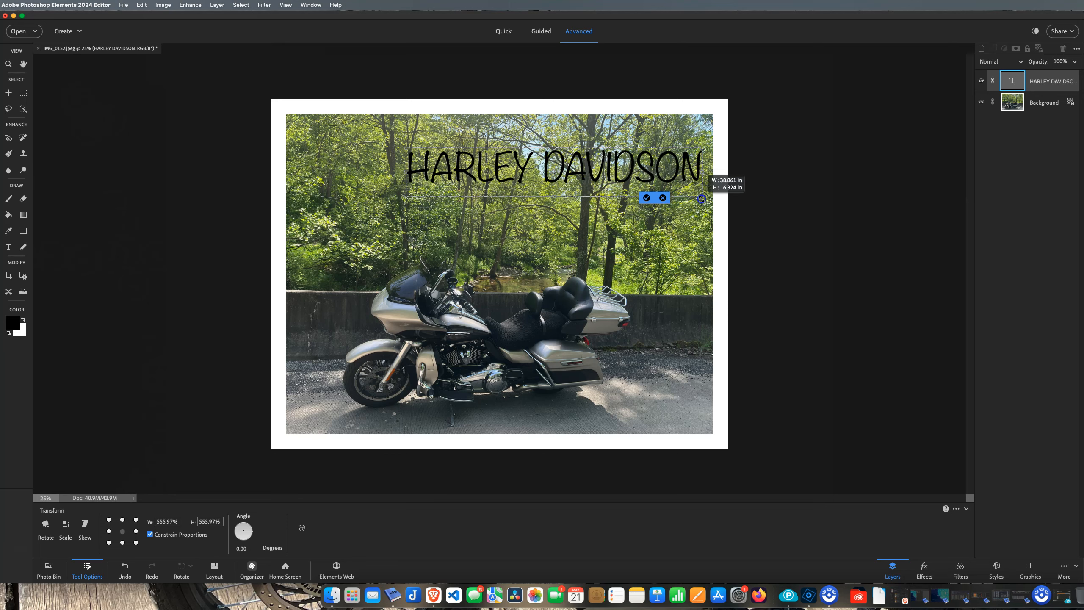
left_click_drag(559, 166, 506, 183)
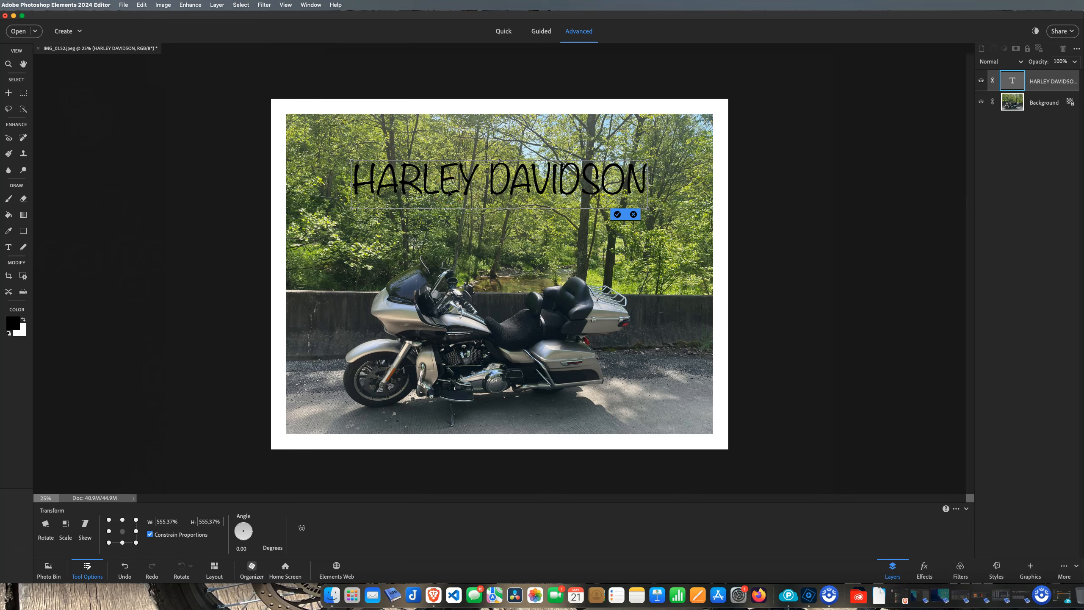
key("Return")
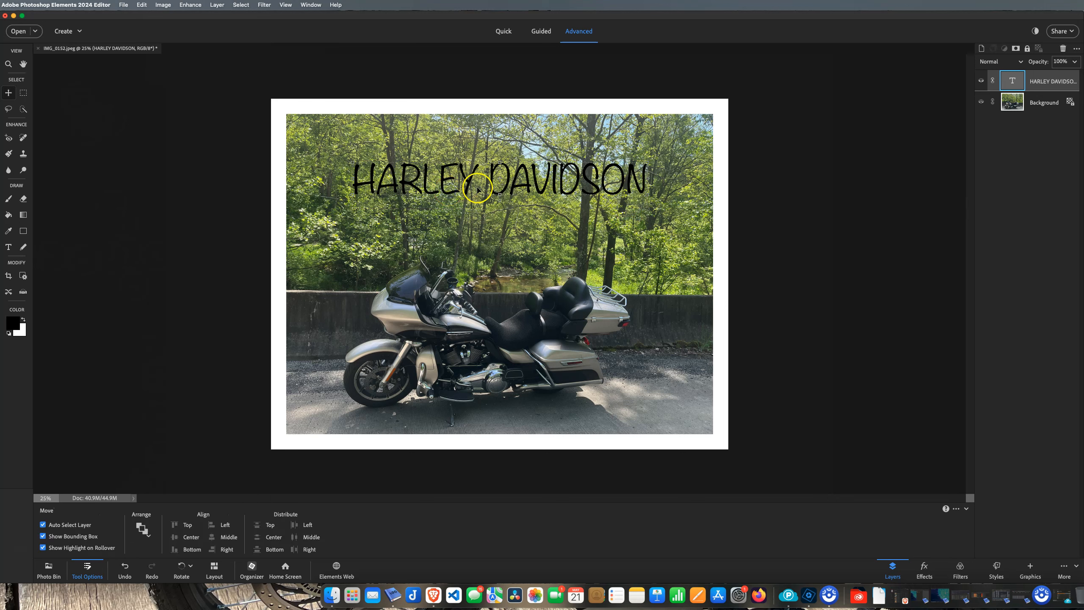
- Recolor the "HARLEY DAVIDSON" text bright yellow and move it slightly down
double_click(517, 184)
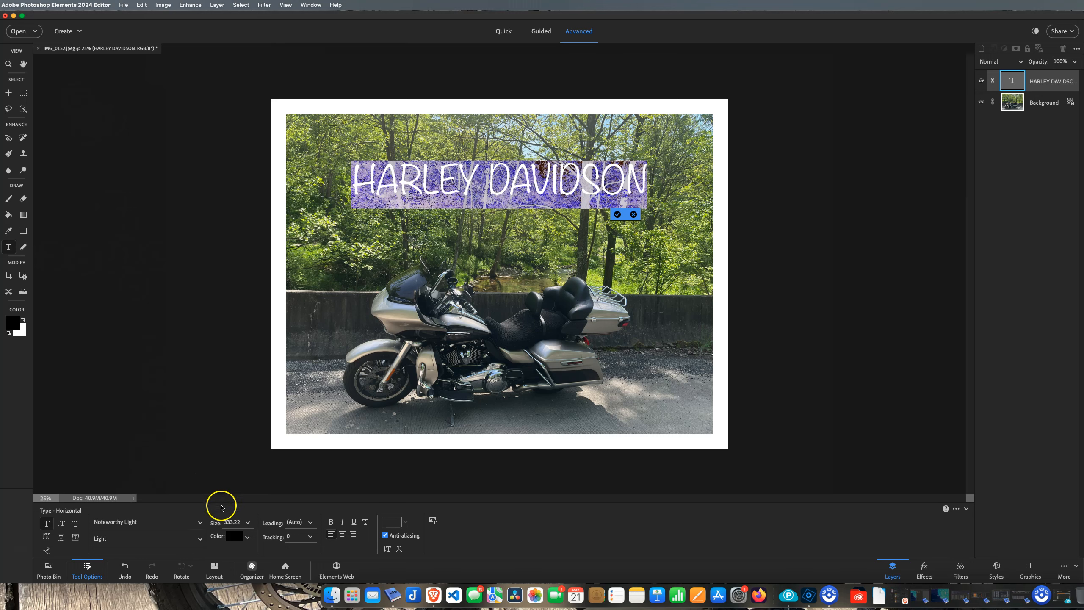
left_click(247, 537)
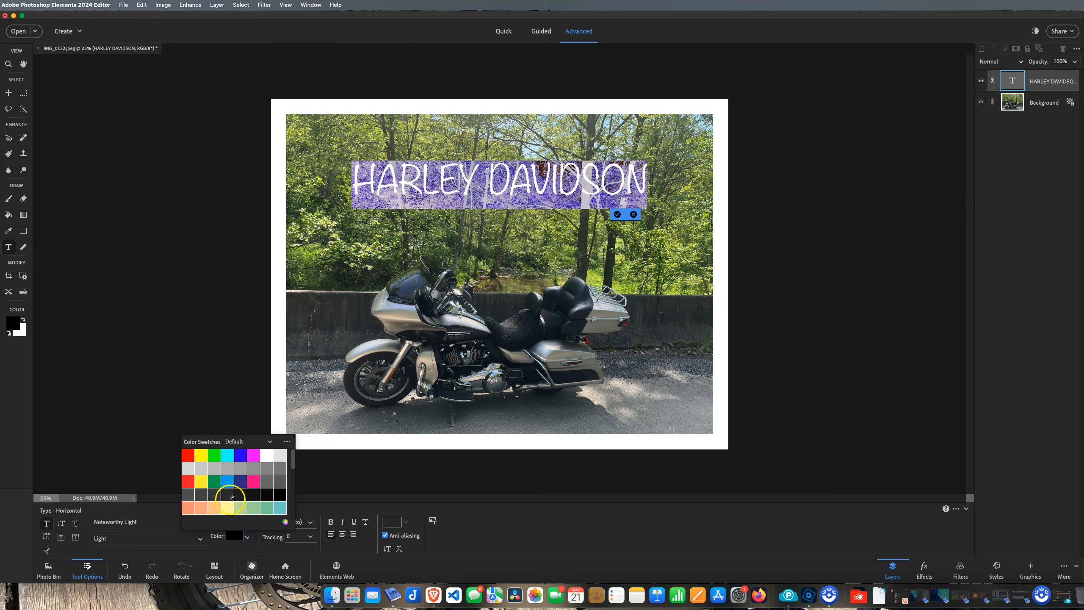
left_click(201, 455)
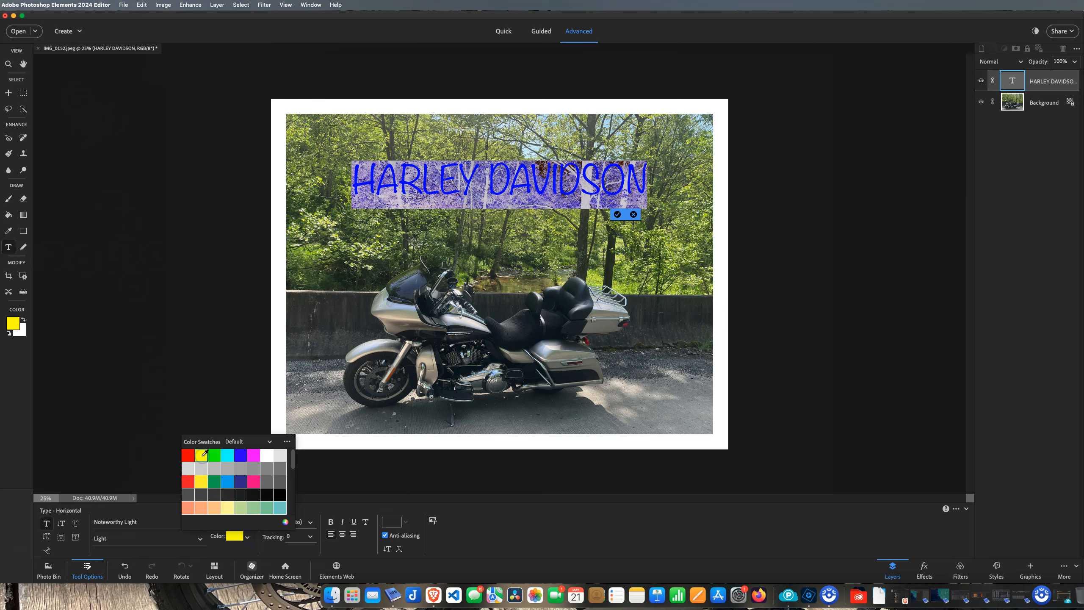
left_click(617, 216)
left_click(618, 216)
left_click_drag(515, 193, 516, 199)
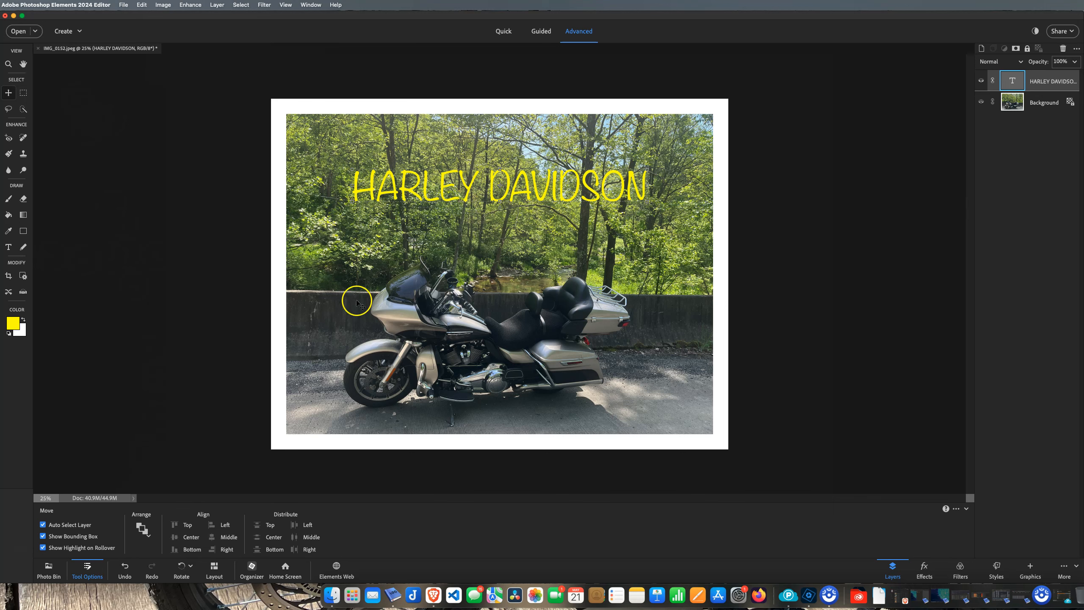
- Add a text layer reading "2018 ROAD GLIDE ULTRA MAY 20, 2024" in the white border below the photo
left_click(8, 248)
left_click(433, 444)
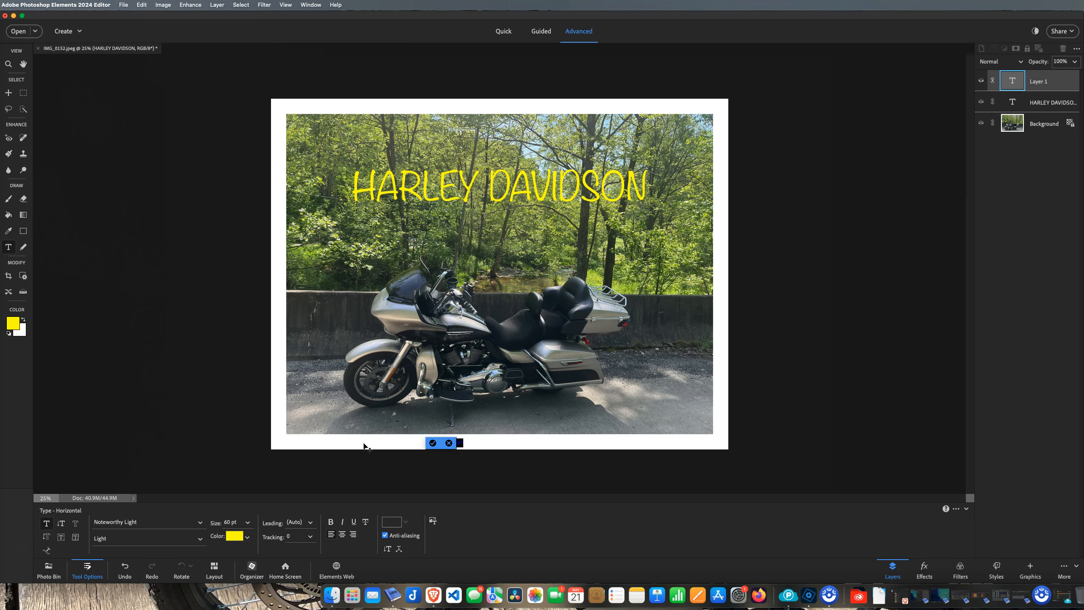
type("HARL")
key("BackSpace")
key("BackSpace")
key("BackSpace")
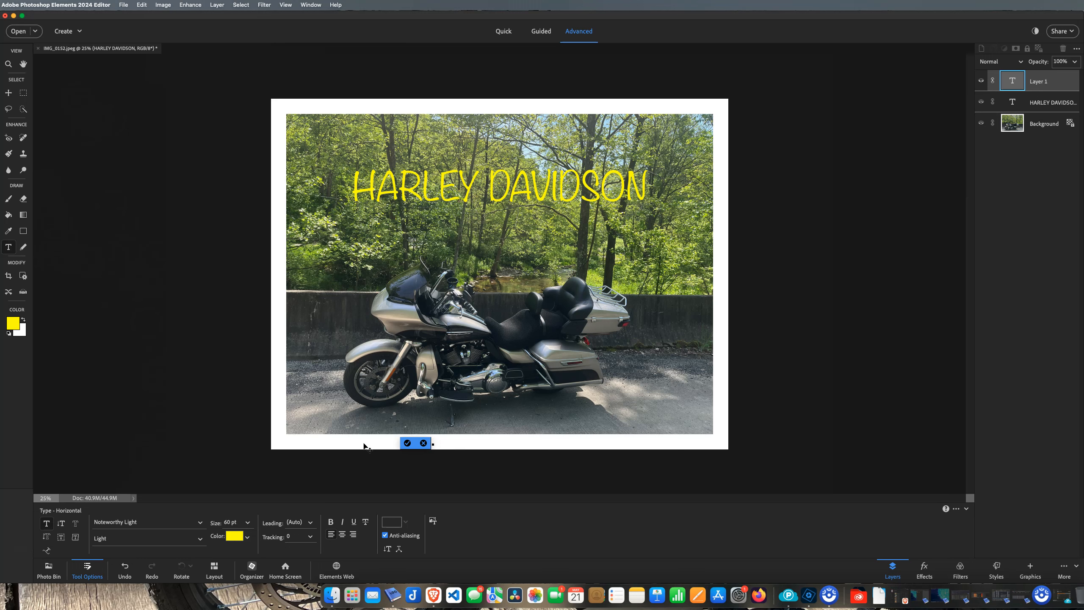
type("ARLEY DA")
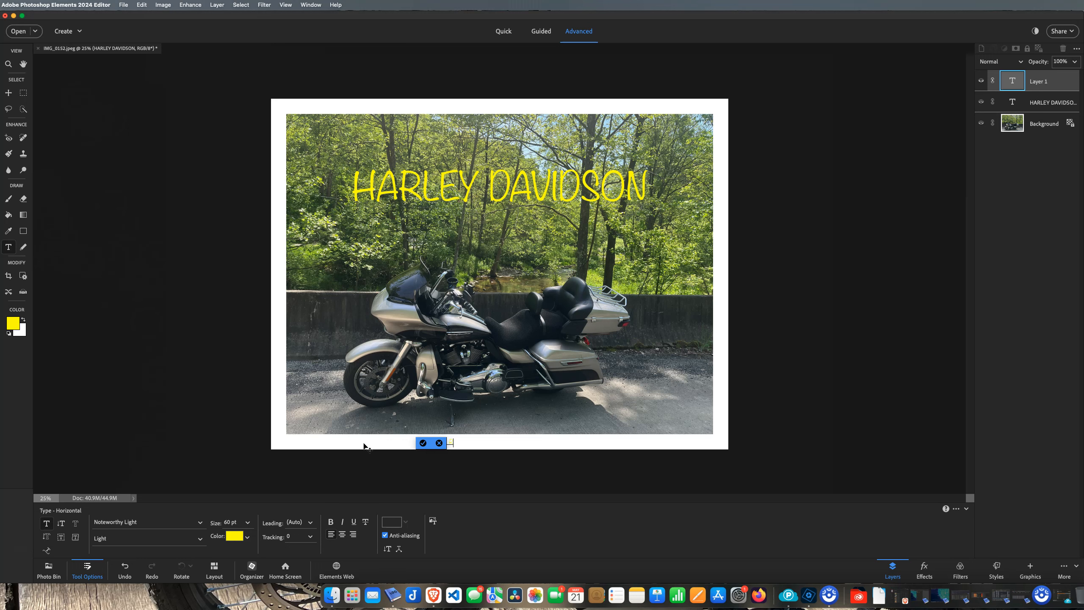
type("D GLIDE ULT")
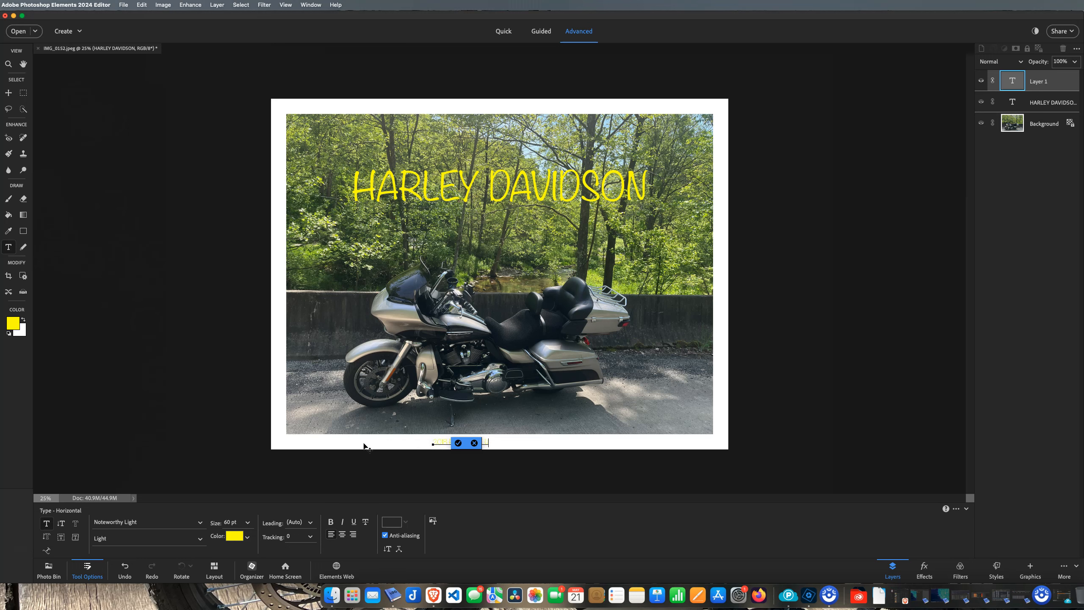
type("RA")
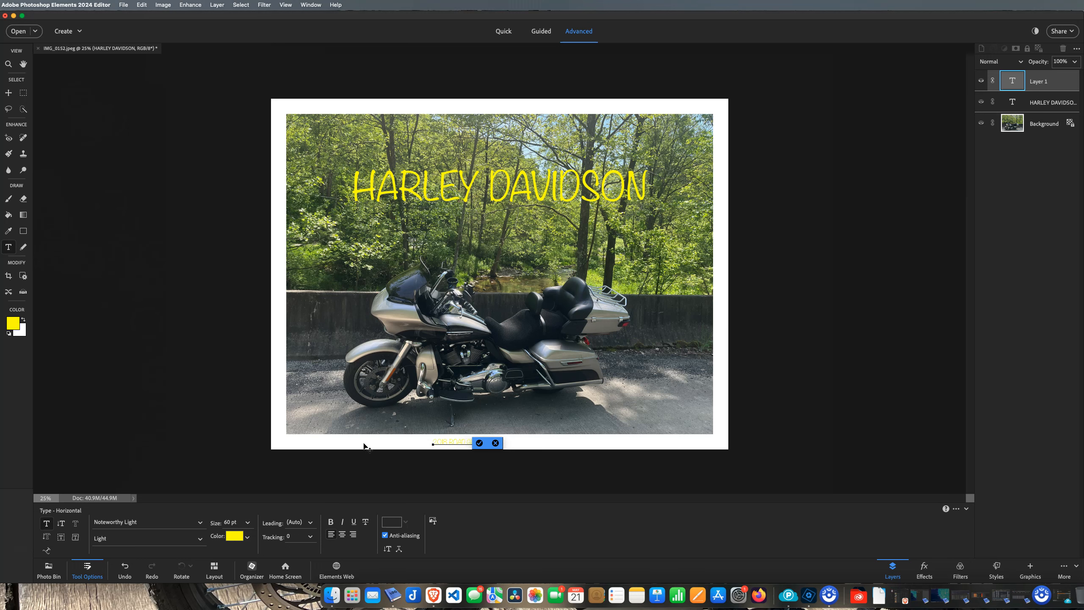
type("    LIMITED   2024")
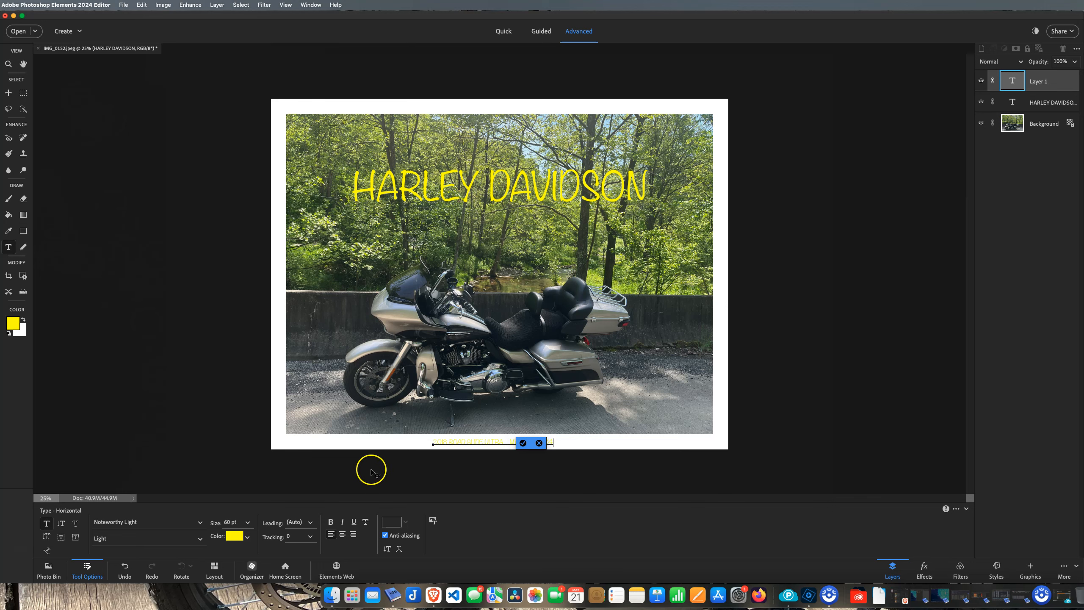
left_click(523, 444)
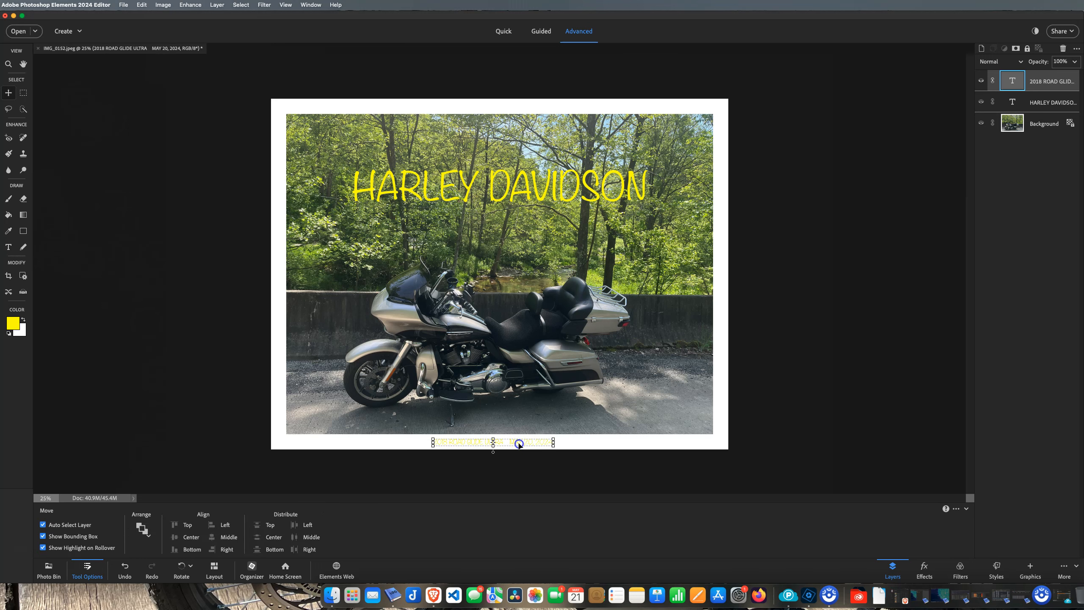
- Change the color of the caption text in the lower white border to black
double_click(520, 445)
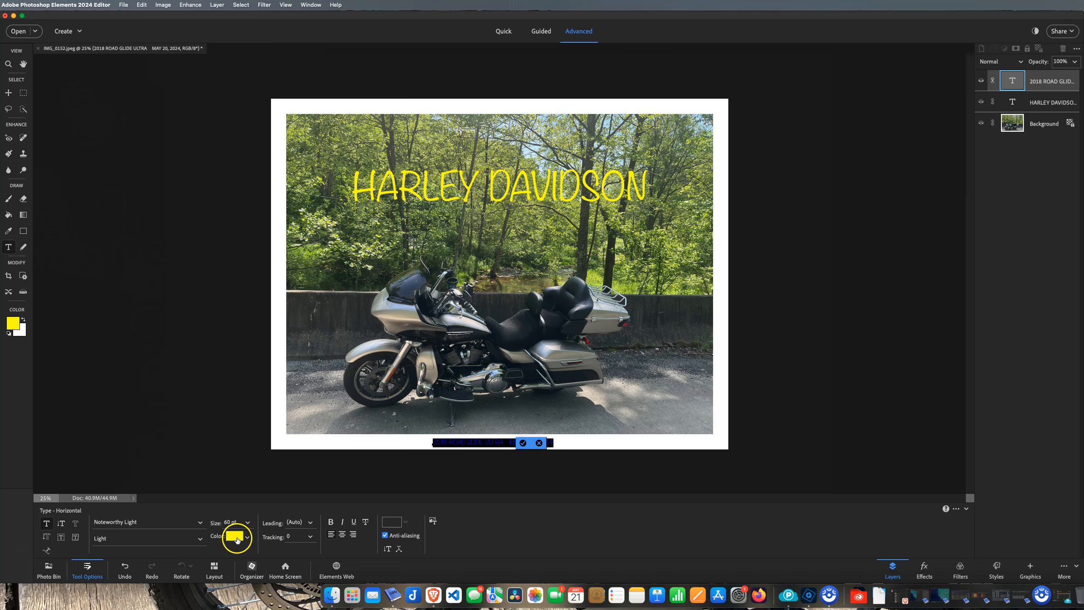
left_click(236, 537)
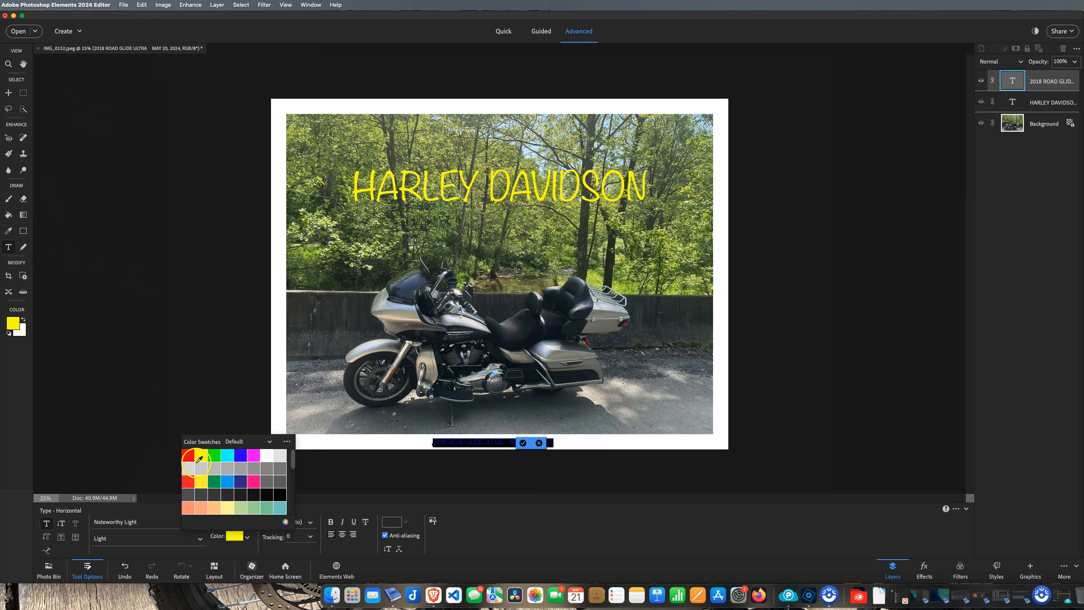
left_click(280, 495)
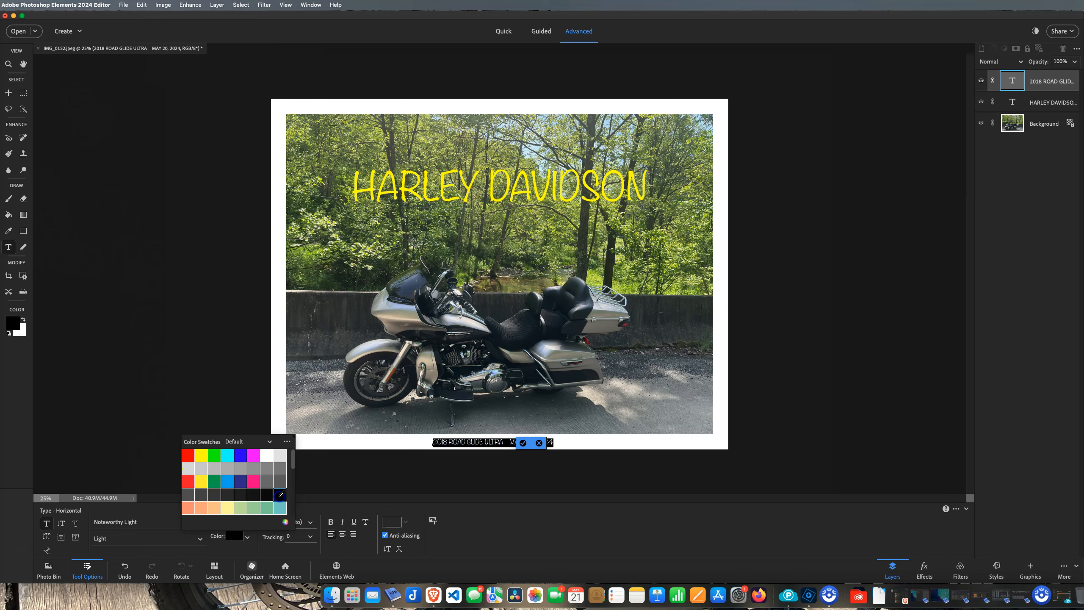
left_click(523, 443)
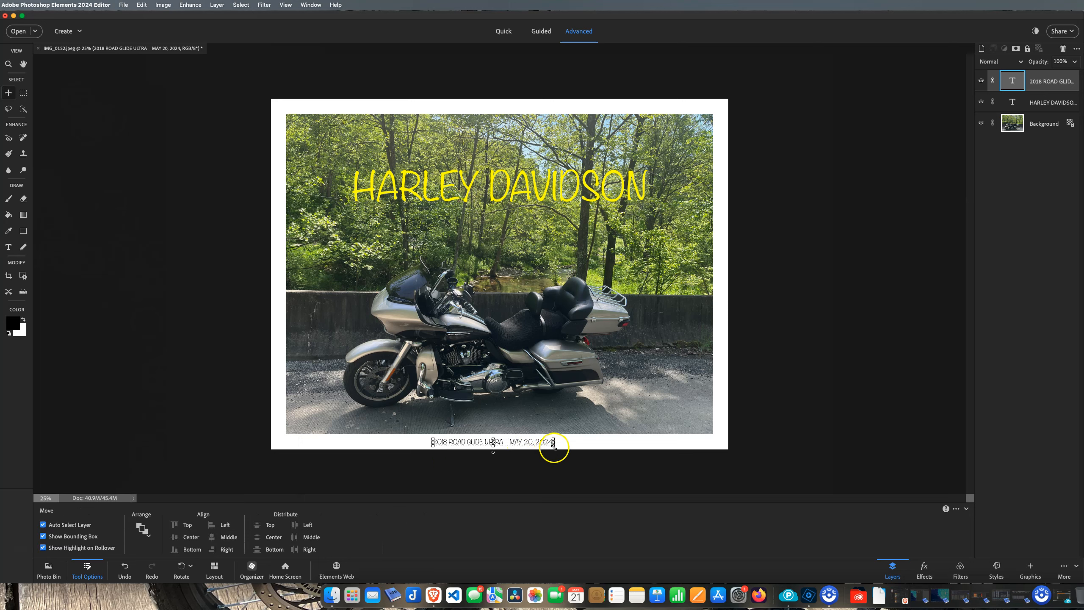
- Enlarge the caption to nearly fill the lower border's height, center it beneath the photo, and deselect it
left_click_drag(554, 442, 640, 445)
left_click_drag(548, 446, 508, 444)
left_click(572, 454)
left_click(557, 469)
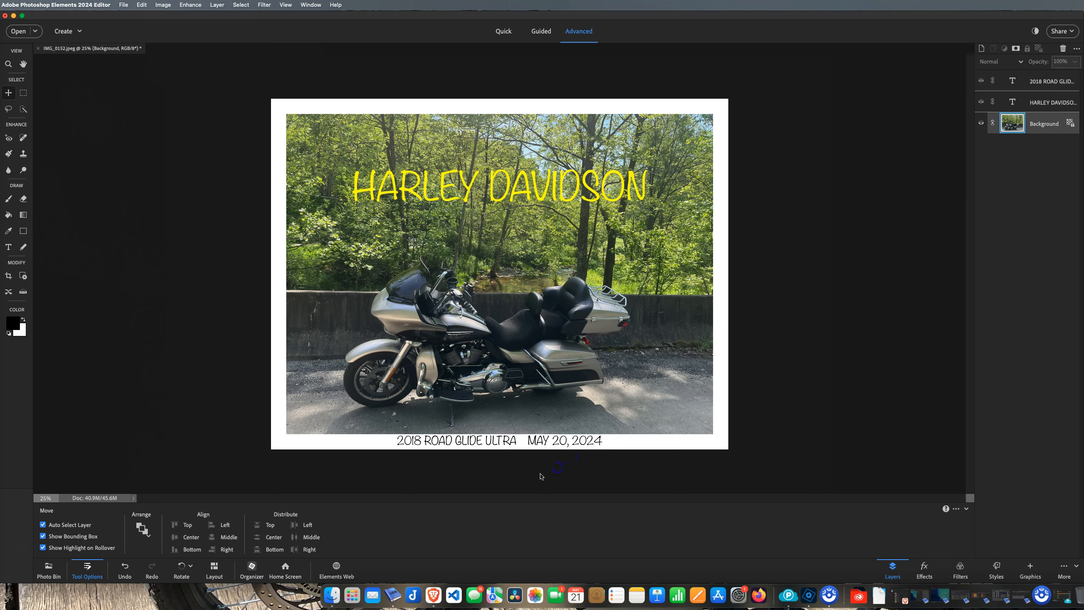